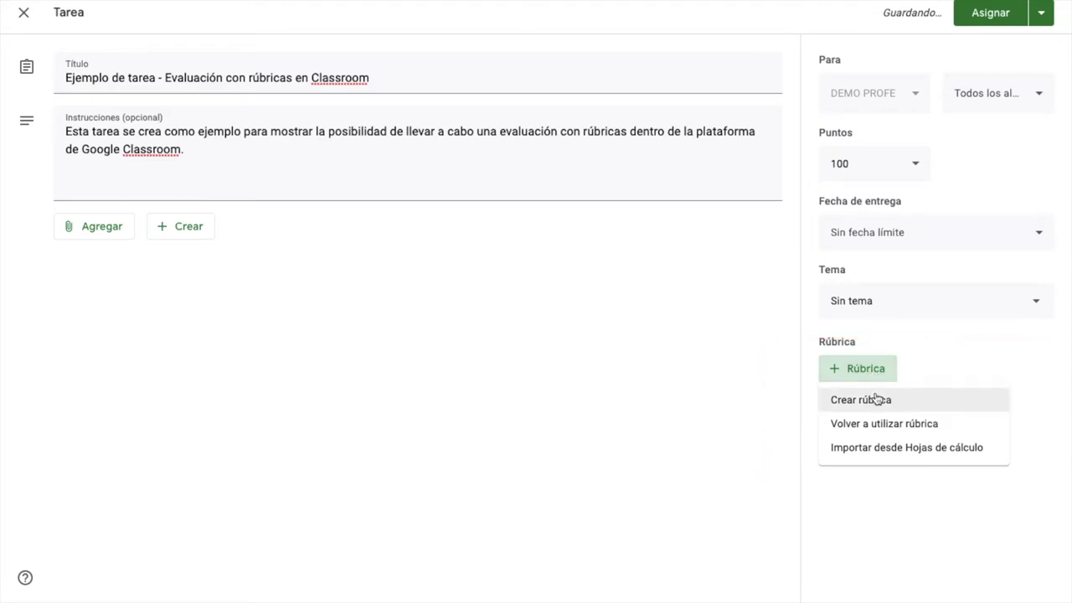
- Create a new rubric for the assignment, switching scoring off and back on
click(875, 398)
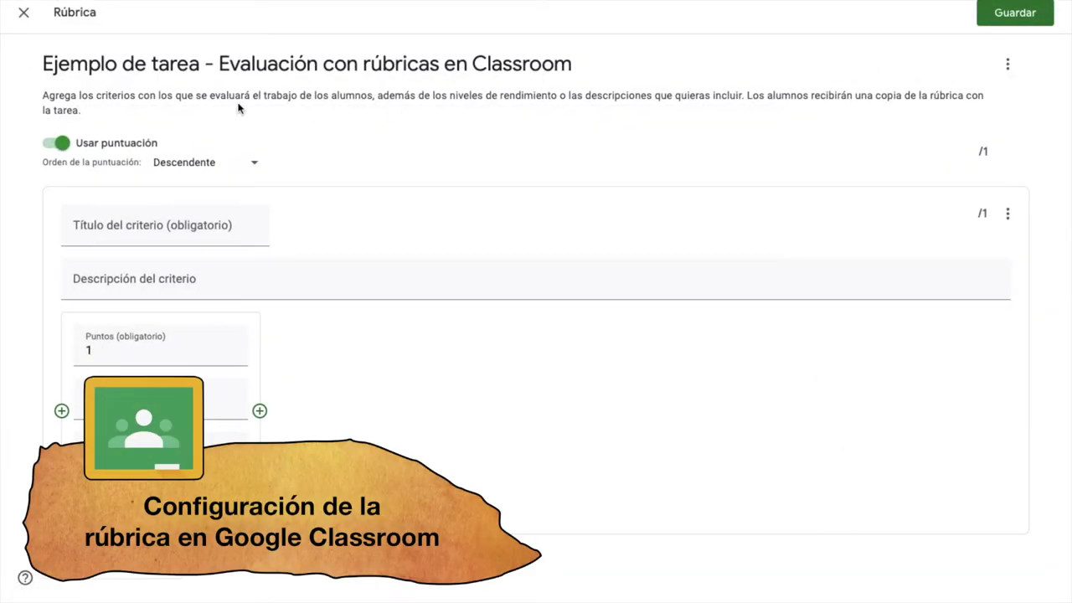
click(54, 144)
click(623, 345)
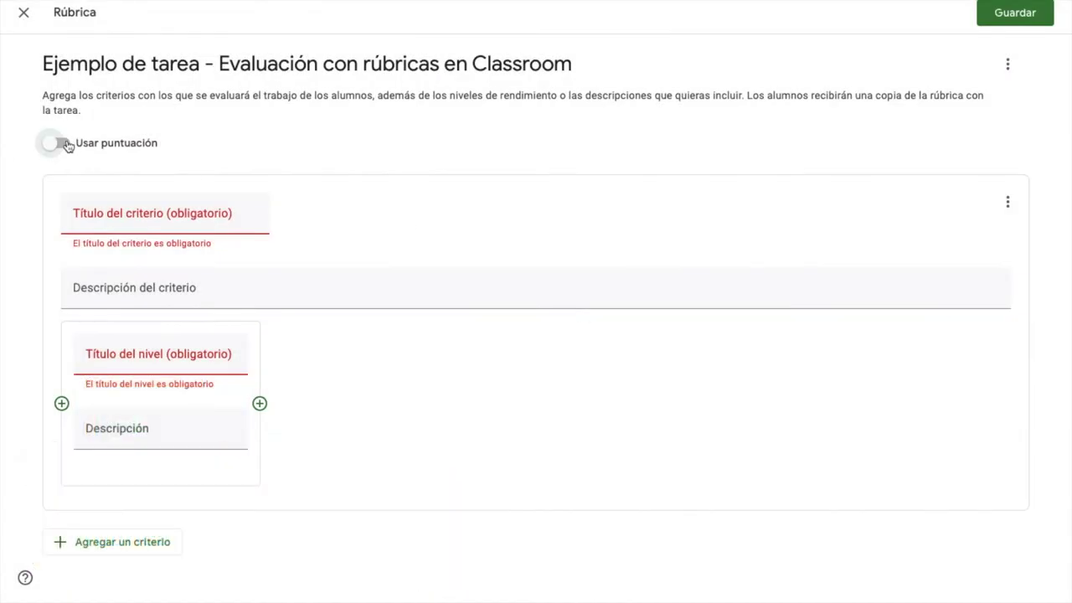
click(66, 144)
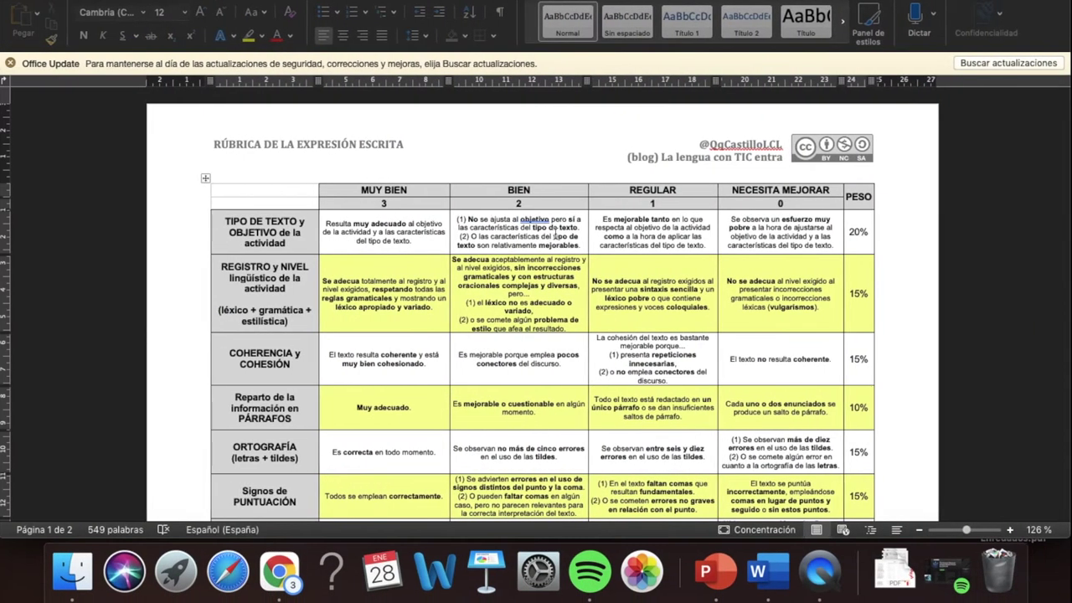
- Copy "TIPO DE TEXTO y OBJETIVO de la actividad" from the Word rubric into the first criterion's title
drag(224, 221, 296, 240)
key(ctrl+c)
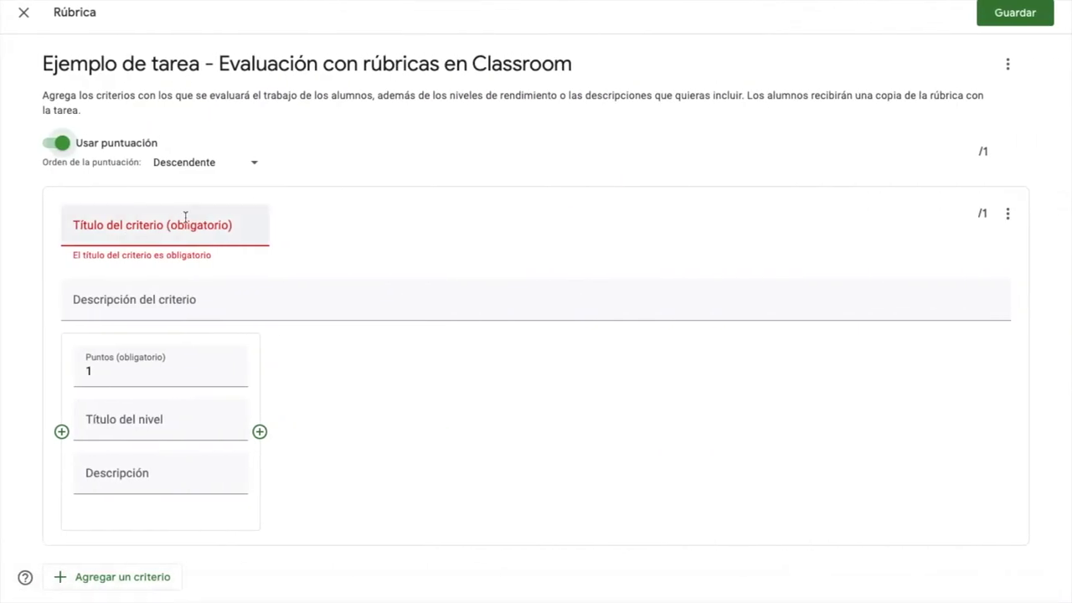
click(176, 230)
key(ctrl+v)
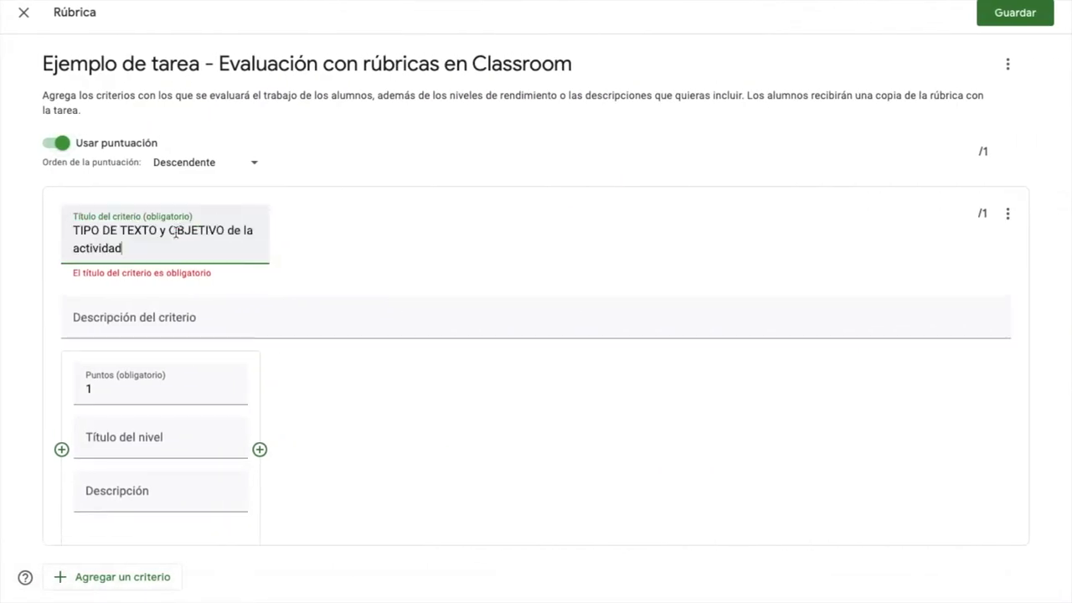
click(151, 318)
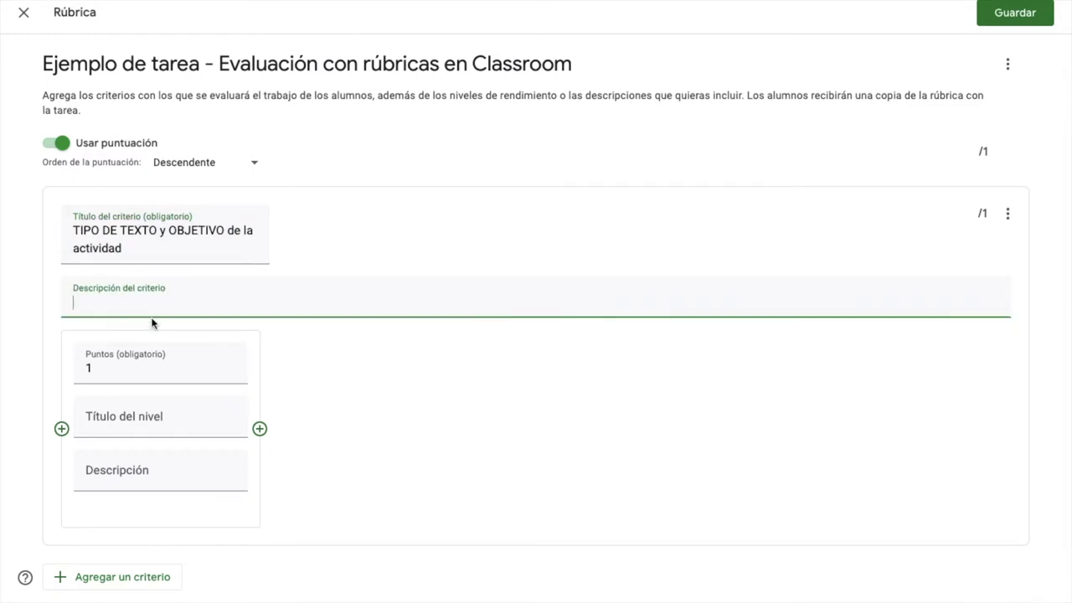
- Fill in the first level with the title "Muy bien", 3 points and its matching description from the Word rubric
click(150, 426)
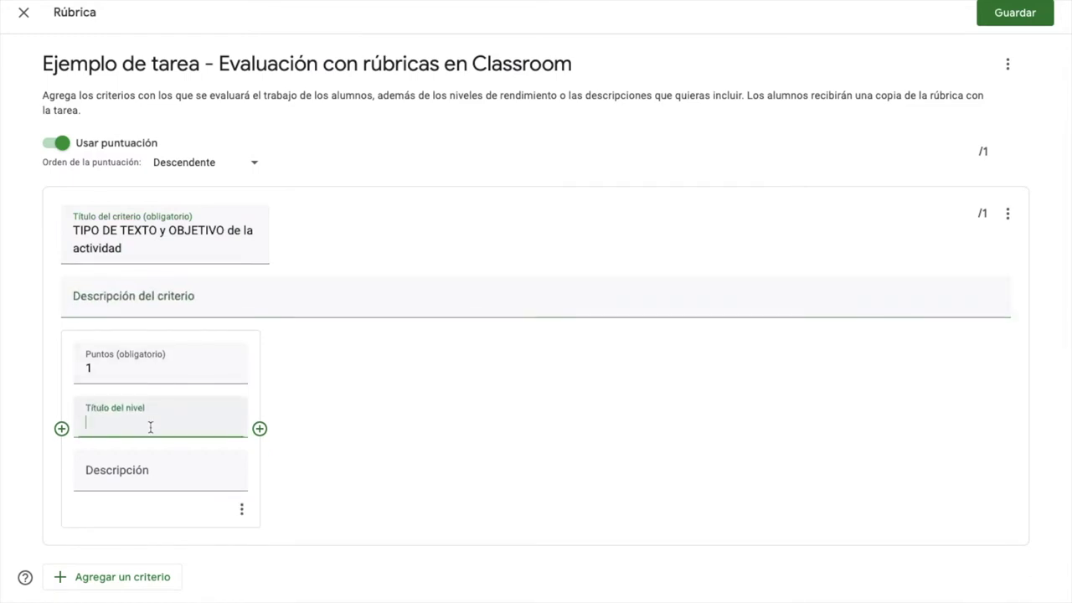
text(Muy bien)
click(151, 487)
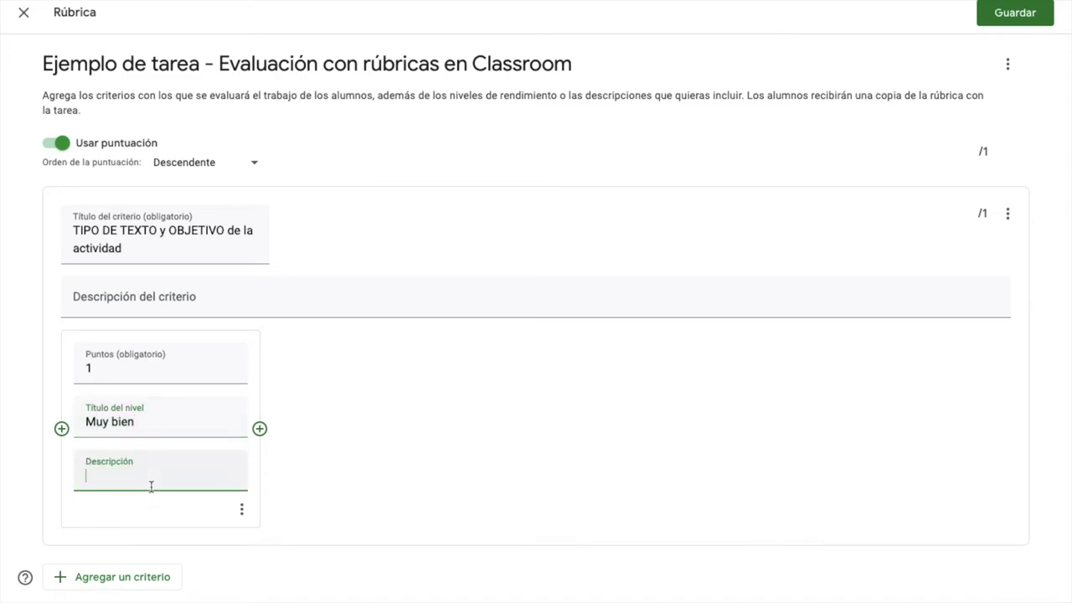
key(ctrl+Left)
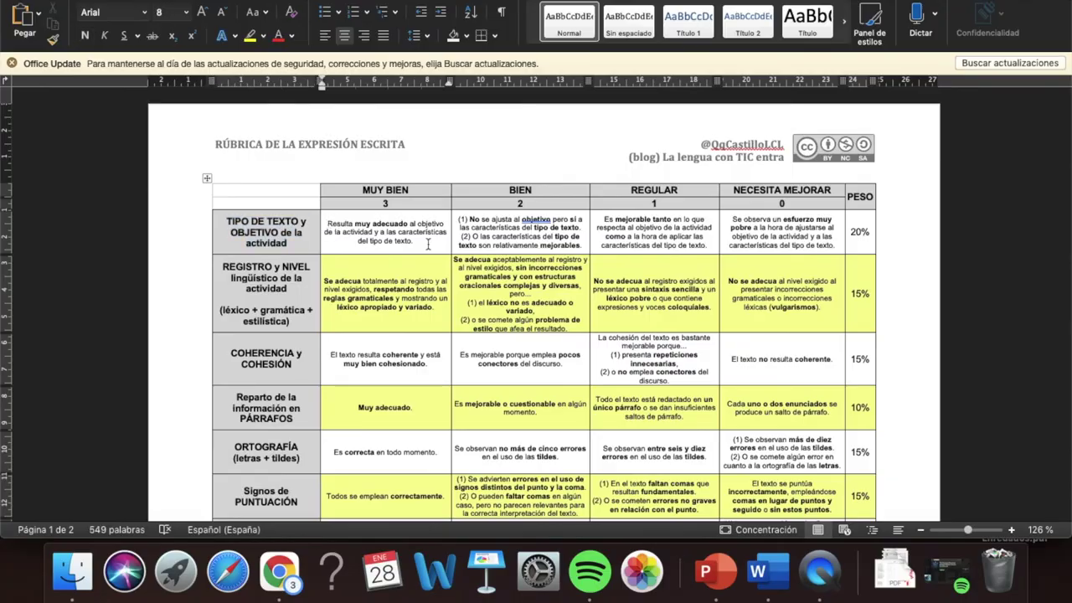
key(ctrl+Right)
click(132, 495)
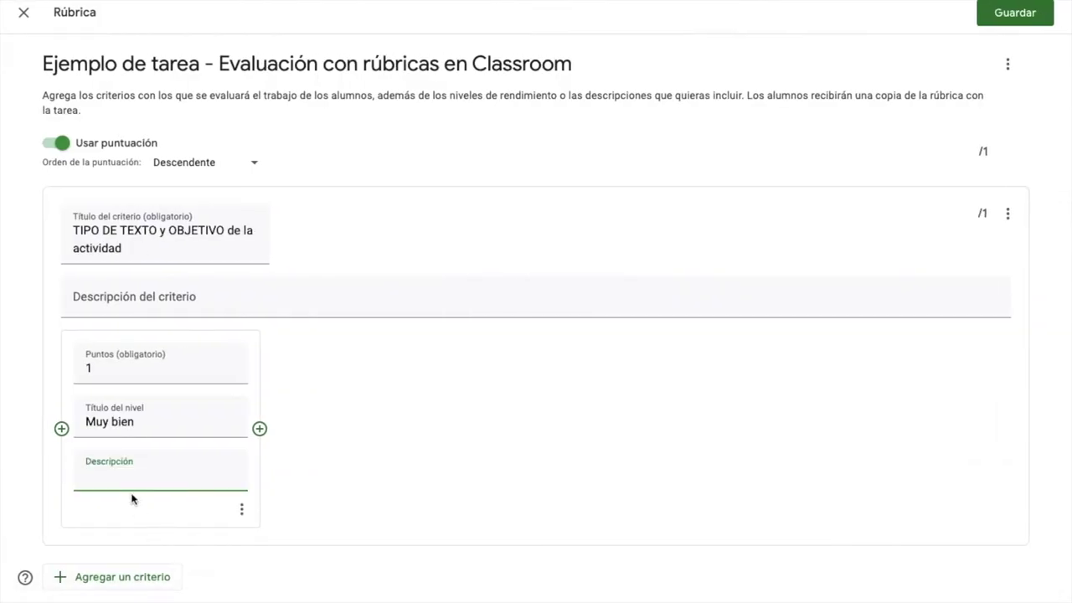
text(Resulta muy adecuado al objetivo de la actividad y a las características del tipo de texto.)
double_click(170, 374)
text(3)
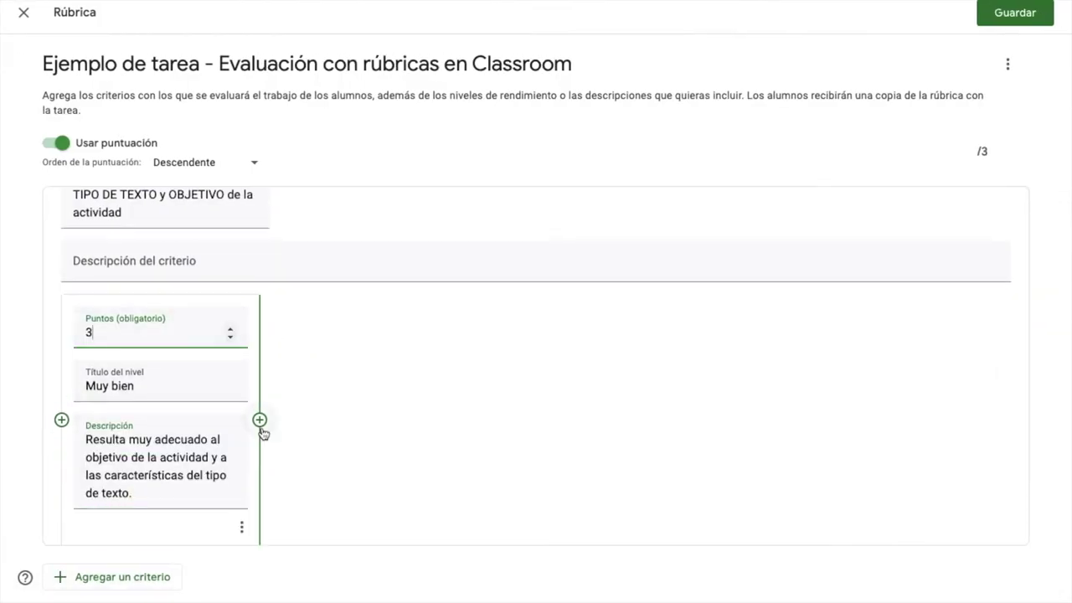
- Add a 2-point level titled "Bien" and copy its description from the Word rubric
click(259, 419)
key(ctrl+Left)
drag(457, 219, 590, 251)
key(ctrl+Right)
click(330, 396)
text(Bien)
key(Tab)
text((1) No se ajusta al objetivo pero sí a las características del tipo de texto. (2) O las características del tipo de texto son relativamente mejorables.)
- Add a 1-point level titled "Regular" and copy its description from the Word rubric
click(458, 436)
text(1)
click(523, 332)
text(Regular)
key(ctrl+Left)
drag(596, 211, 715, 249)
key(ctrl+Right)
key(Tab)
text(Es mejorable tanto en lo que respecta al objetivo de la actividad como a la hora de aplicar las características del tipo de texto.)
- Add a 0-point level titled "Necesita mejorar" and copy its description from the Word rubric
click(657, 393)
text(0)
click(692, 332)
text(Necesita mejorar)
key(ctrl+Left)
drag(737, 213, 929, 252)
key(ctrl+Right)
key(Tab)
text(Se observa un esfuerzo muy pobre a la hora de ajustarse al objetivo de la actividad y a las características del tipo de texto.)
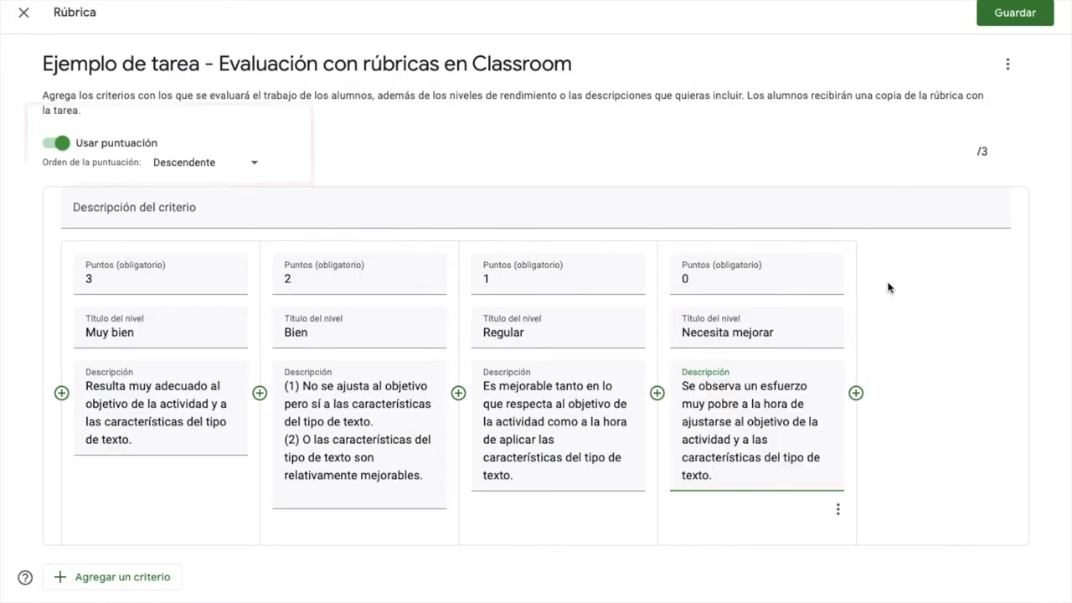
- Switch the scoring order to Ascendente and back to Descendente
click(254, 164)
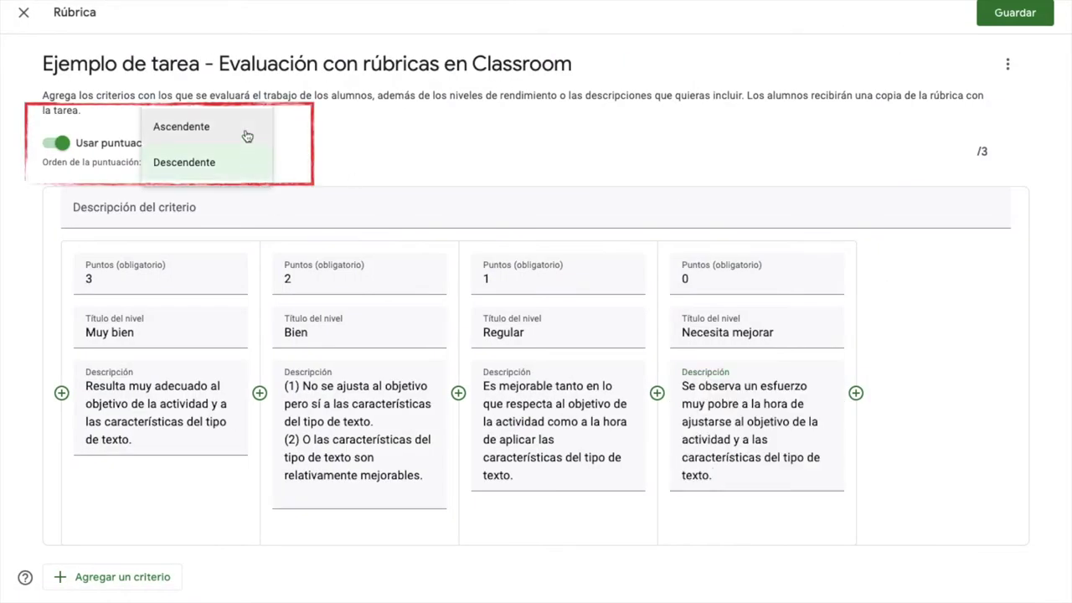
click(247, 136)
click(256, 166)
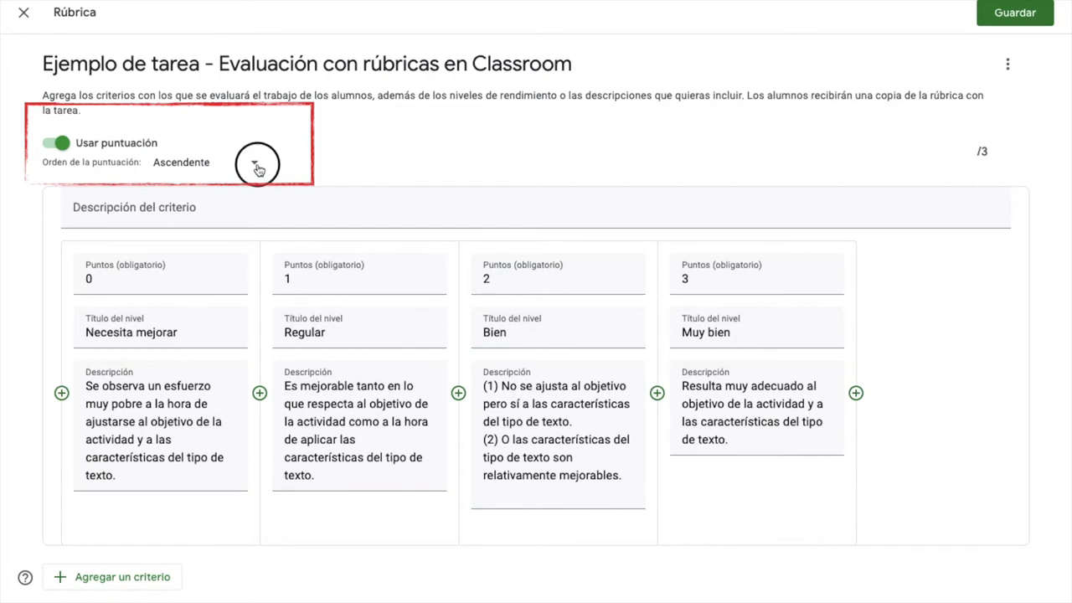
click(244, 201)
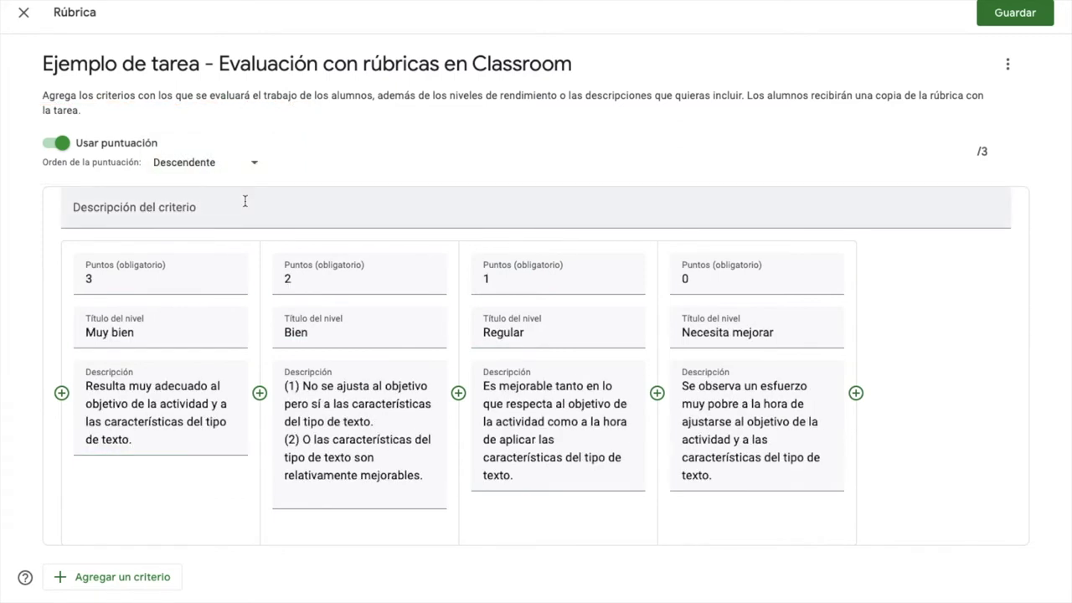
- Add another criterion to the rubric and duplicate the "TIPO DE TEXTO y OBJETIVO de la actividad" criterion
scroll(880, 327, up, 2)
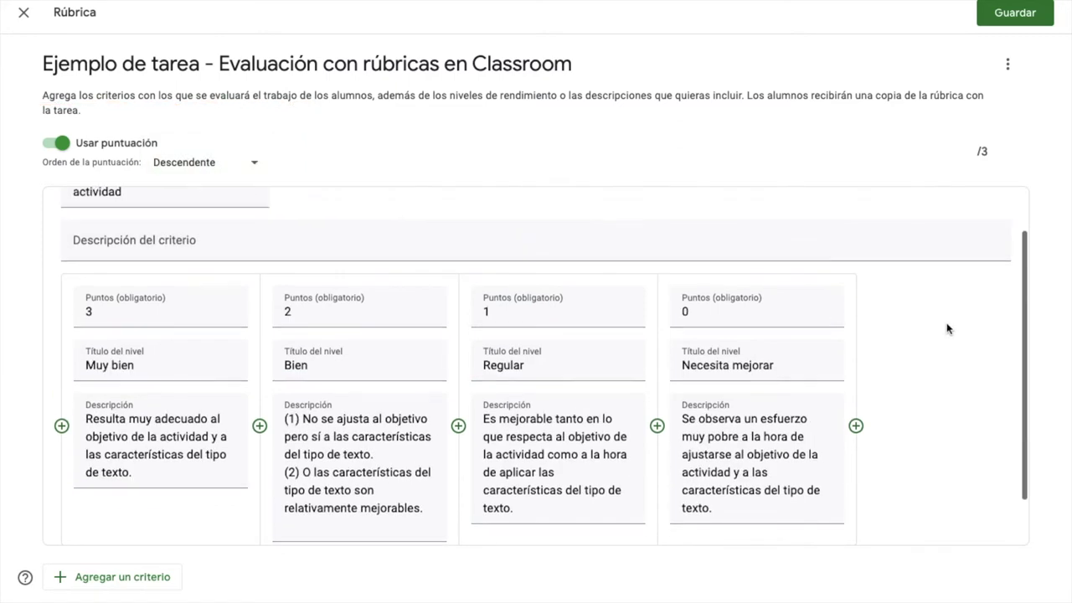
scroll(947, 328, up, 1)
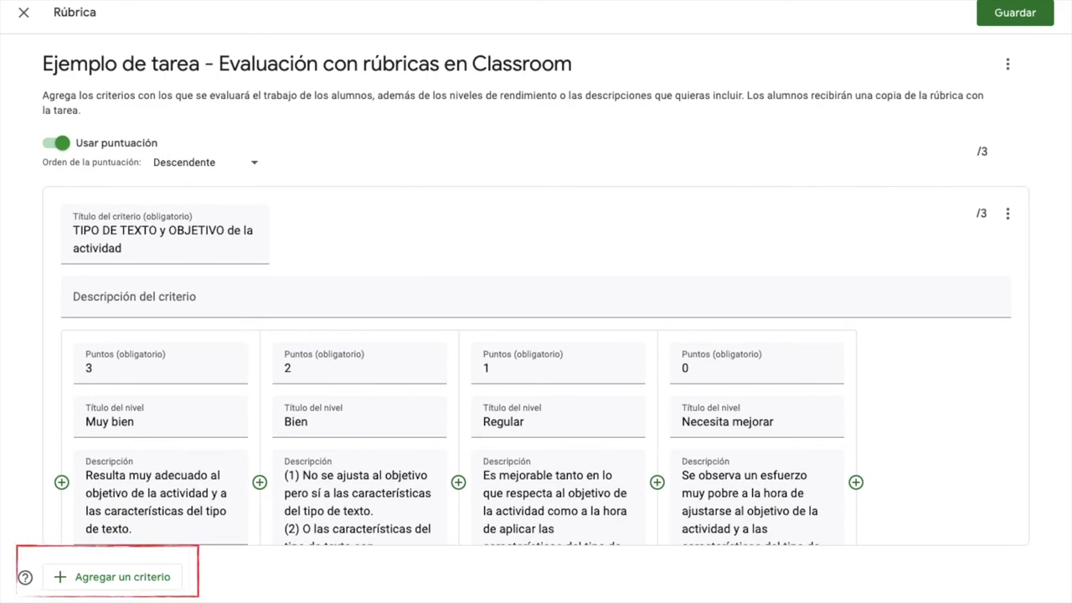
click(121, 576)
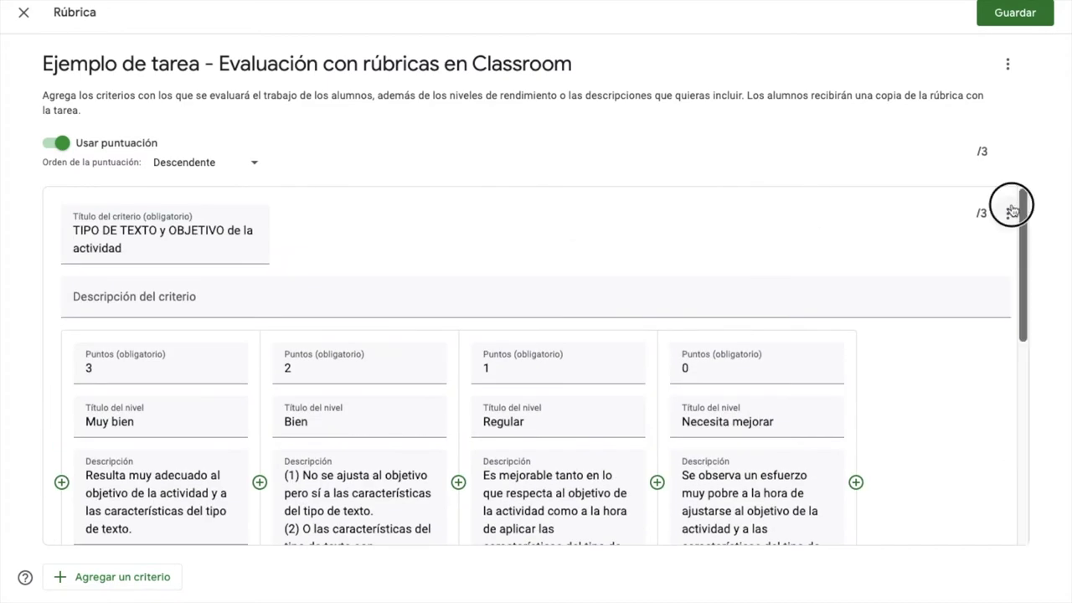
click(1008, 213)
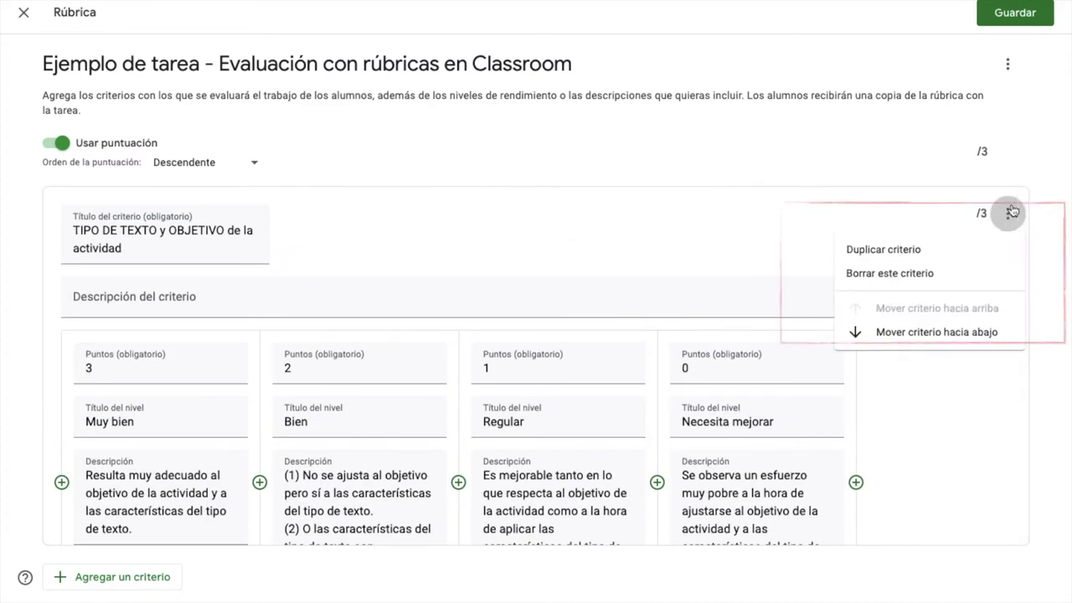
click(912, 249)
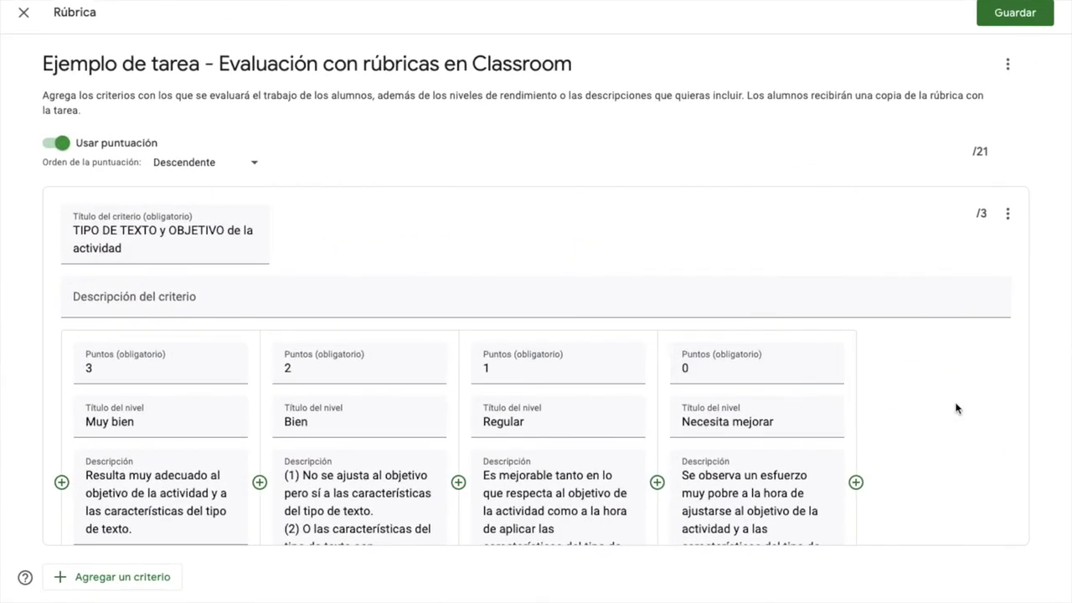
- Review all criteria of the completed rubric and save it to the assignment
scroll(956, 408, down, 1)
scroll(957, 407, down, 15)
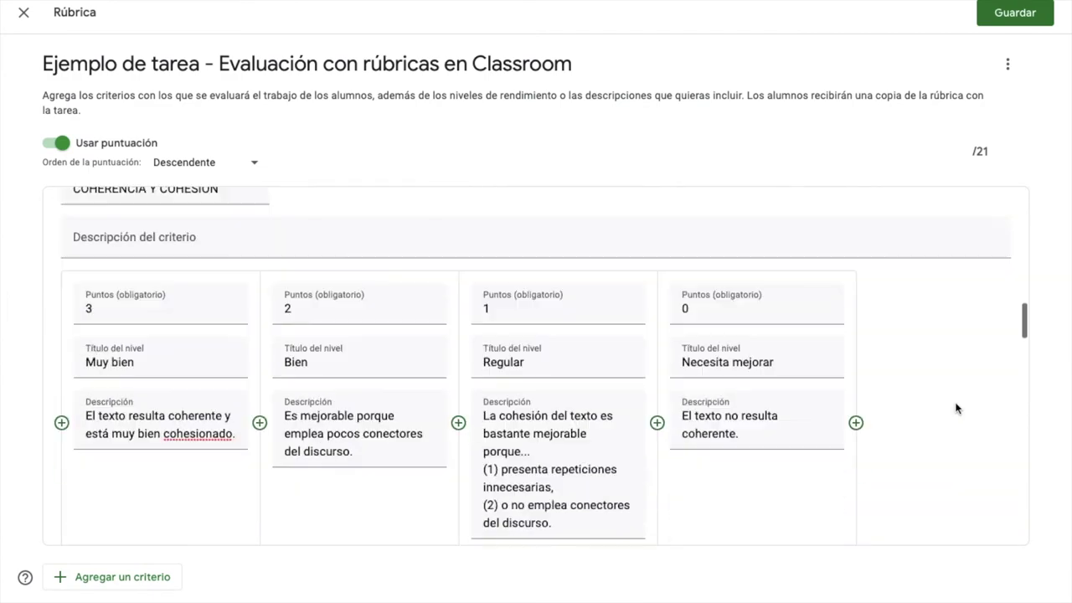
scroll(957, 408, down, 12)
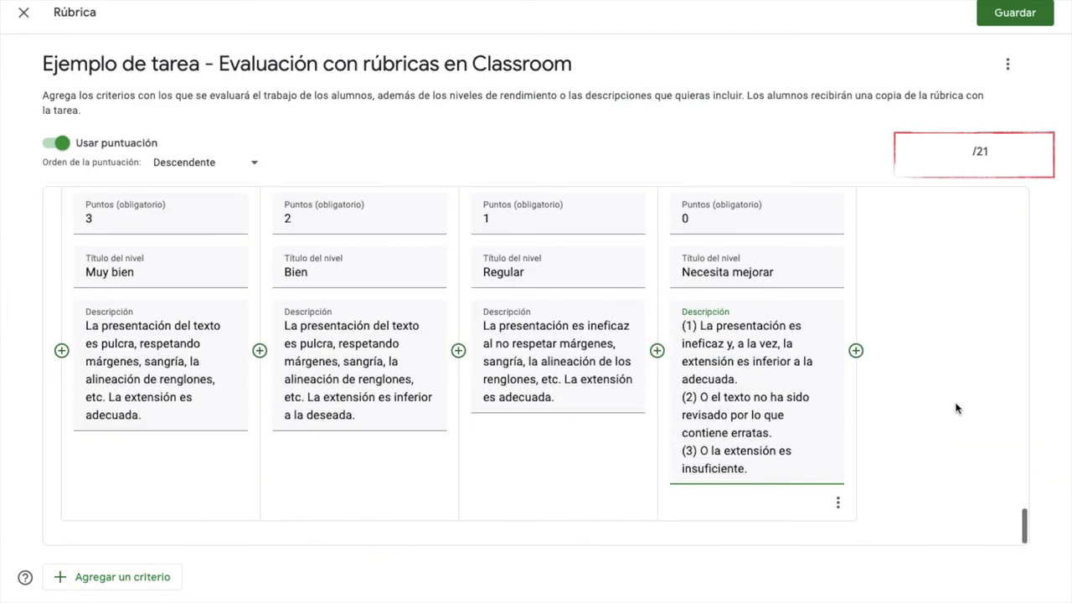
scroll(957, 408, up, 12)
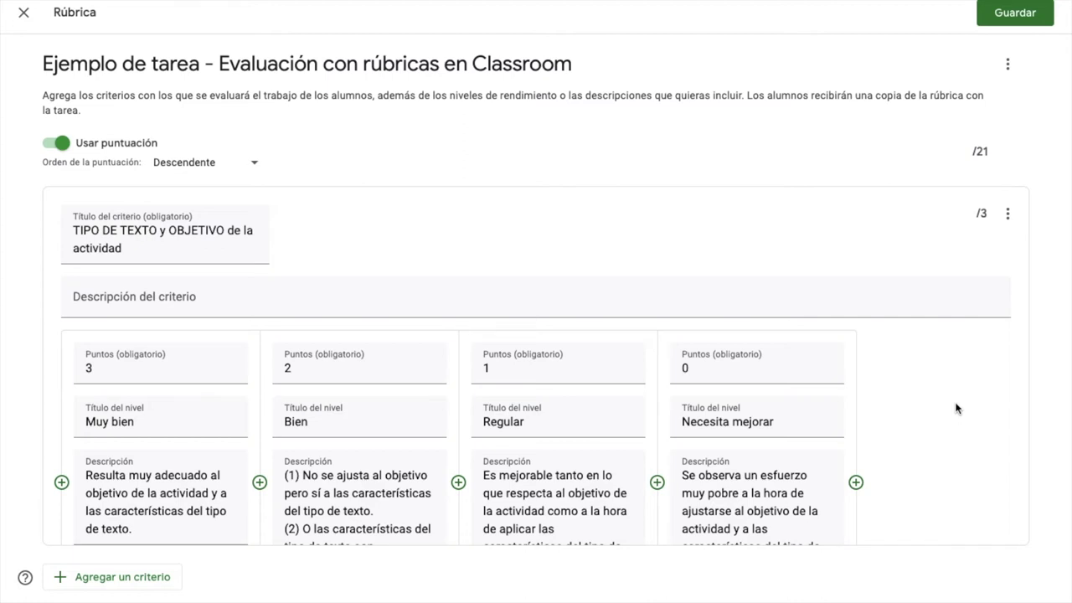
click(1012, 12)
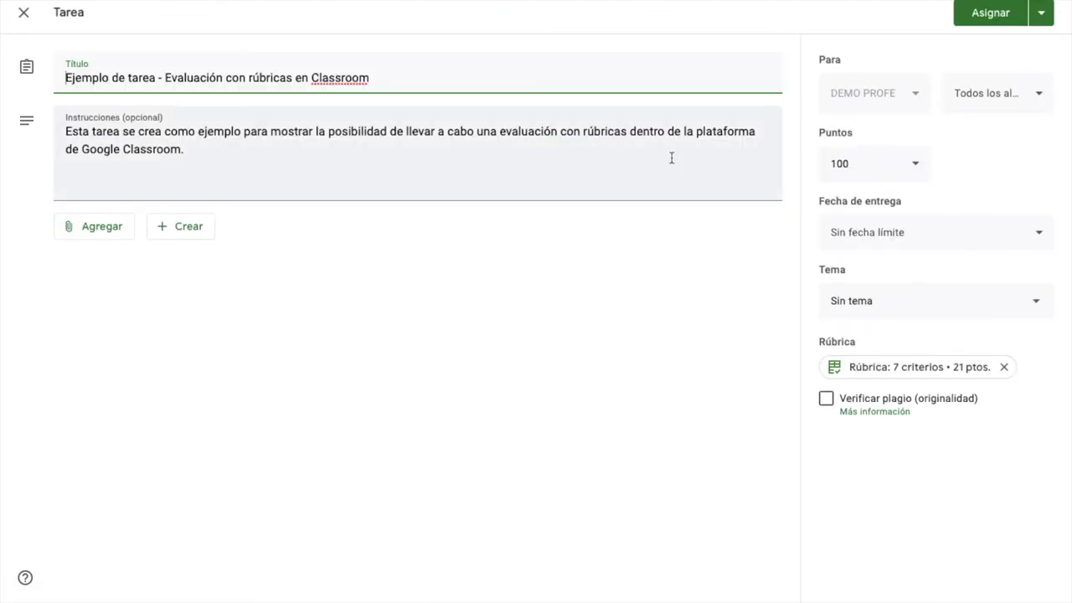
- View the saved rubric and its options for editing, deleting or exporting, and return to the assignment
click(890, 365)
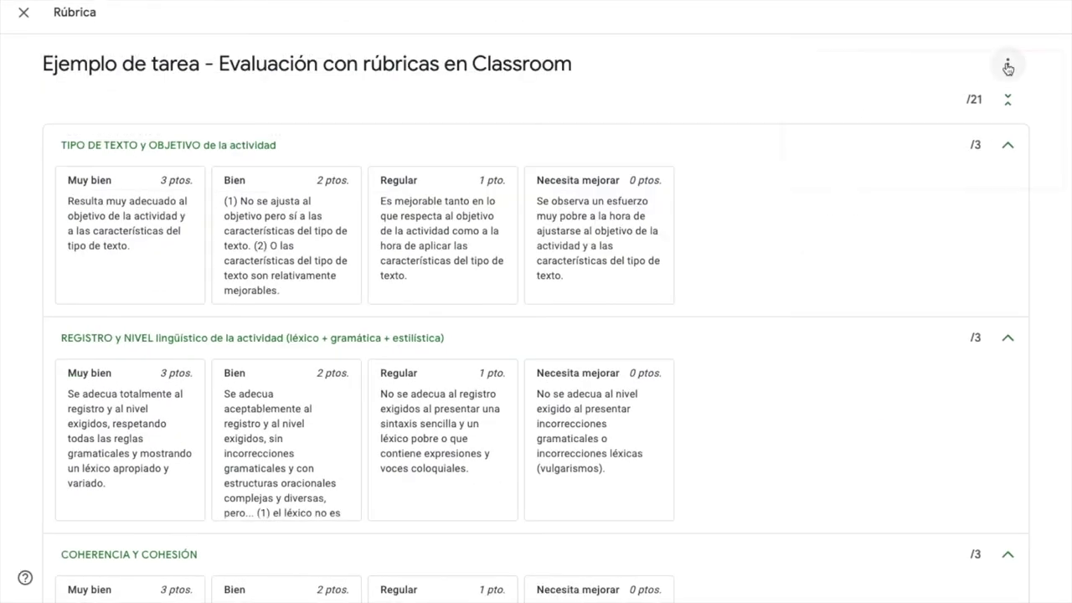
click(1008, 67)
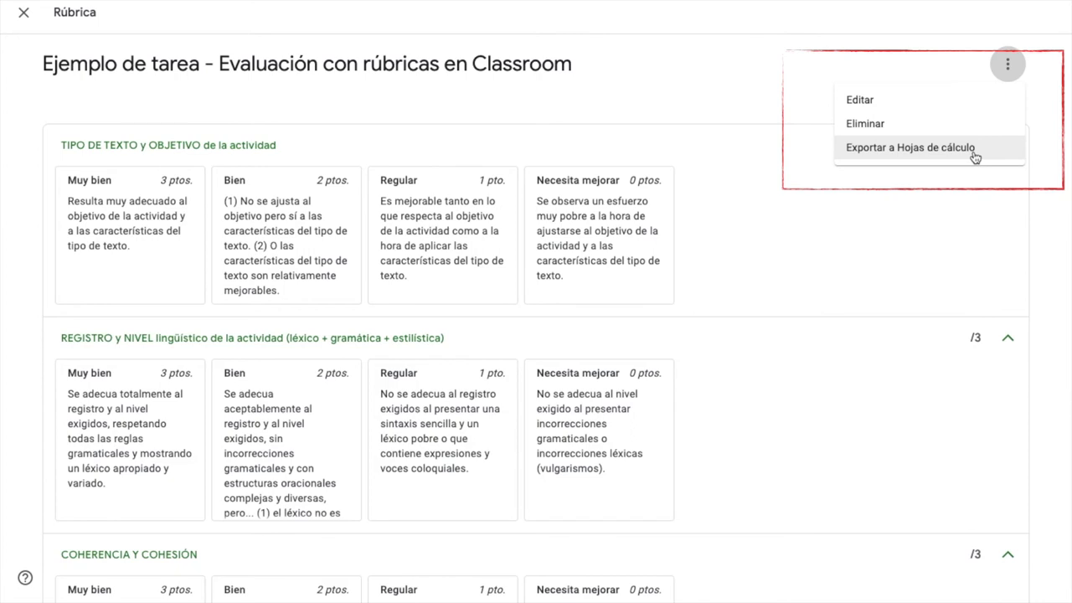
click(24, 14)
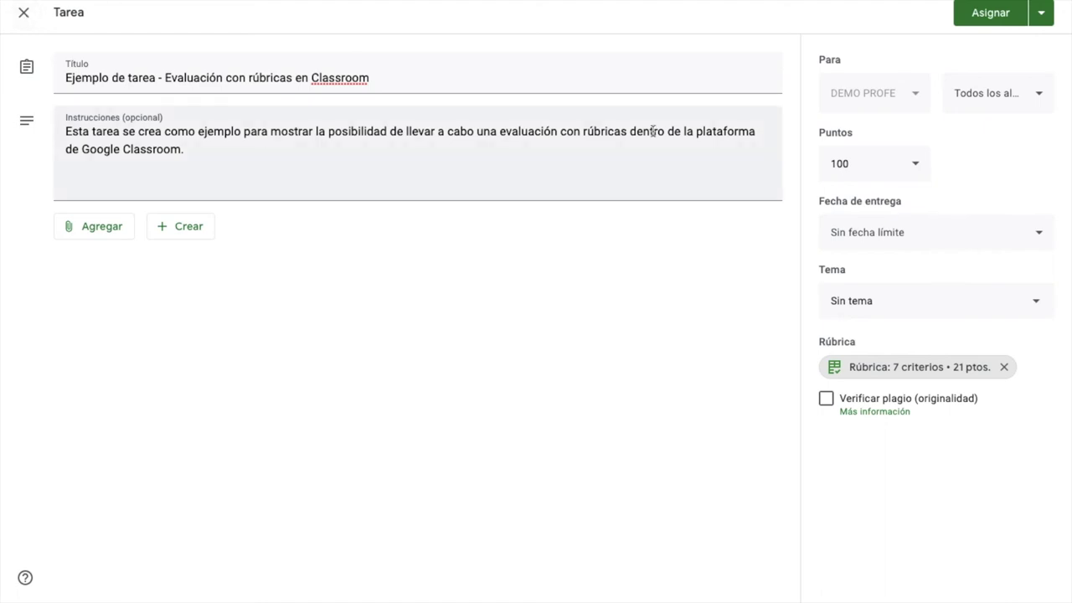
- Set the assignment's points to 10 and assign it to the class
click(876, 170)
key(BackSpace)
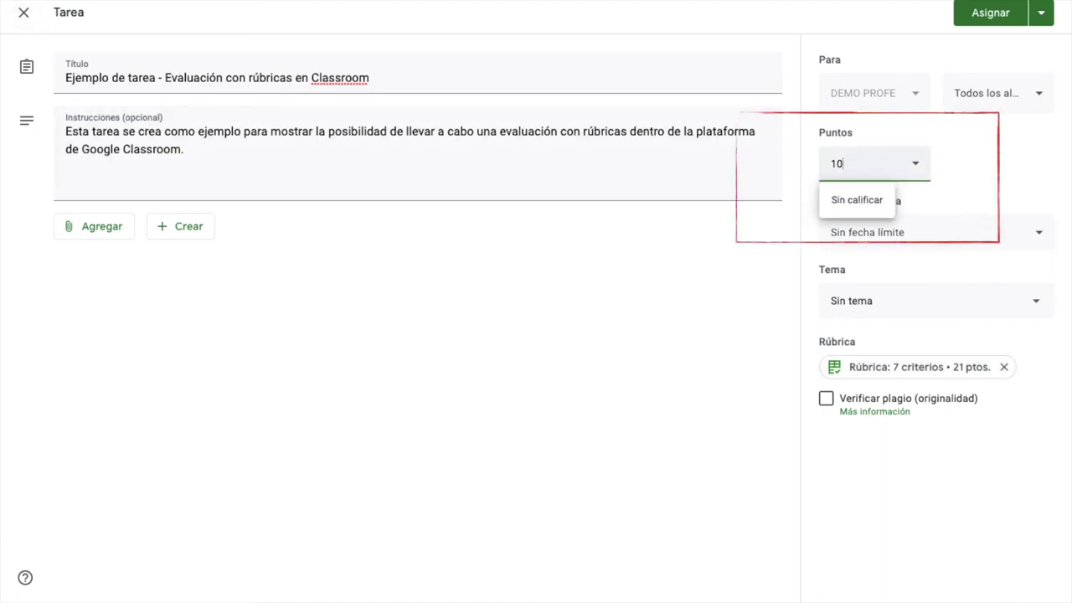
click(978, 169)
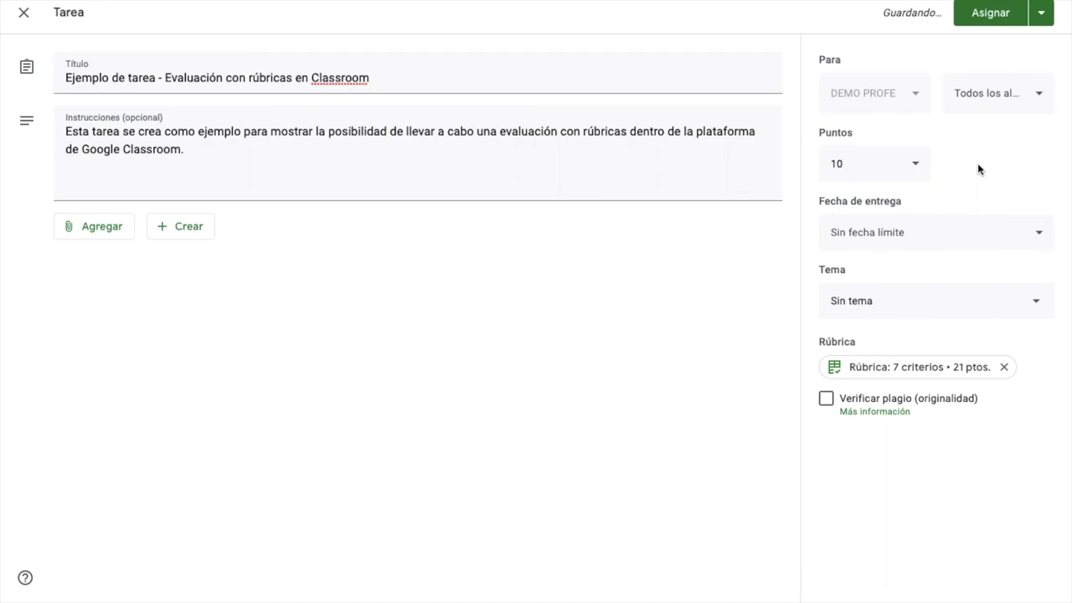
click(990, 13)
click(623, 357)
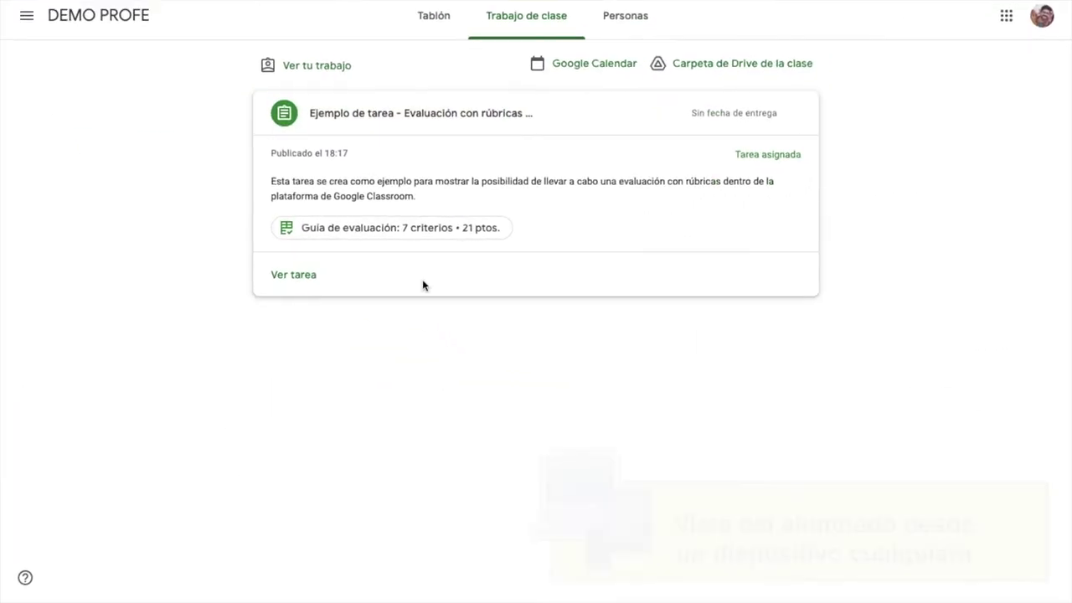
- In the student view, examine the evaluation guide and the assignment page, expanding and collapsing individual rubric criteria
click(415, 230)
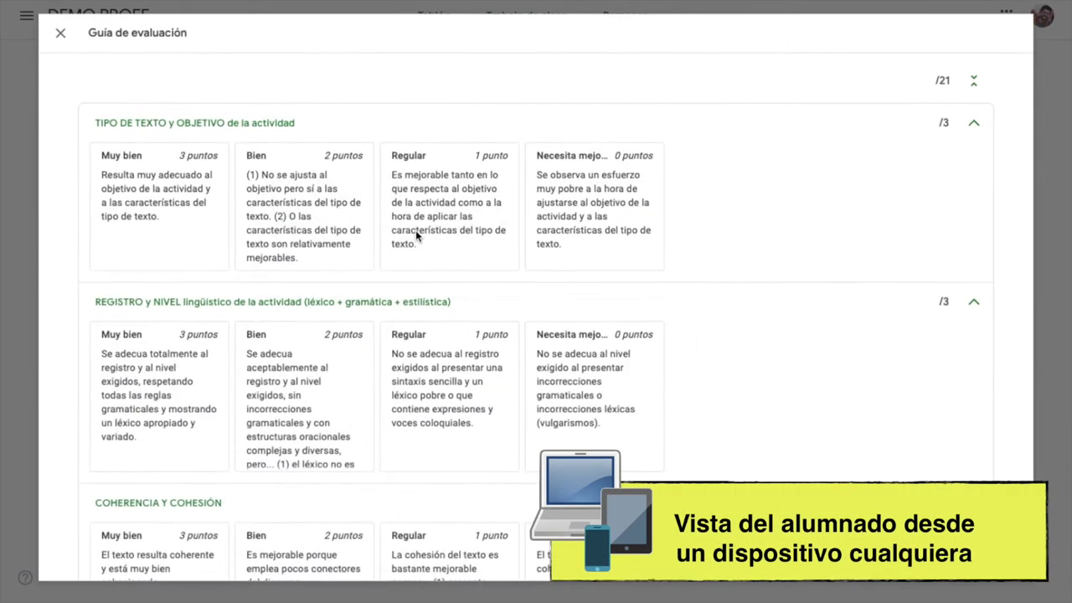
click(23, 13)
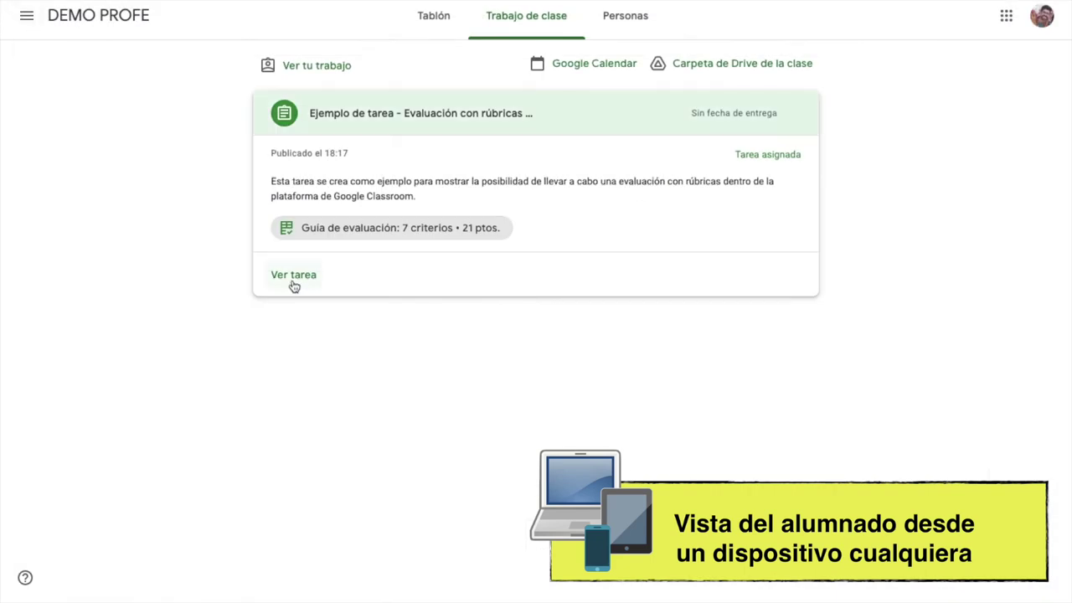
click(291, 276)
click(695, 283)
click(694, 354)
click(698, 428)
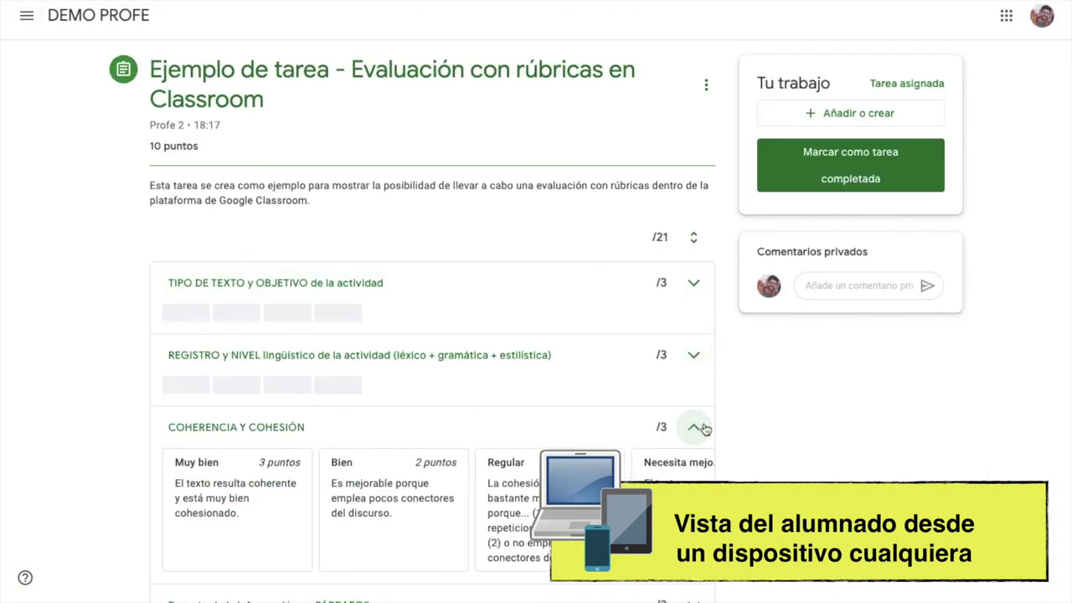
click(699, 428)
click(694, 499)
click(693, 499)
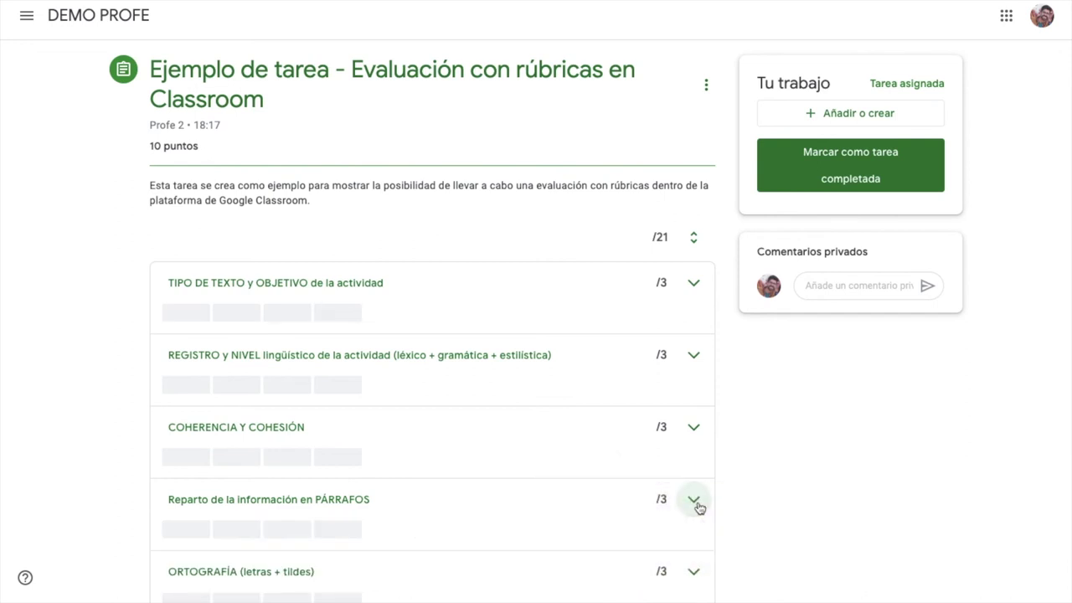
- Mark the assignment as completed from the student account
click(837, 167)
click(568, 352)
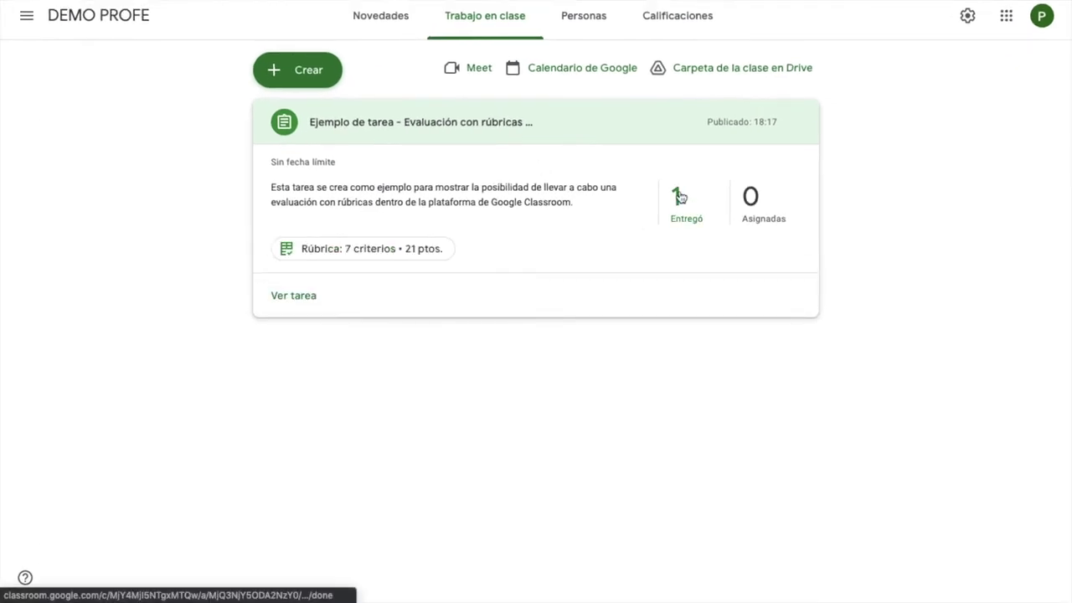
- Open the submitted work for the rubric assignment and select the student's submission for grading
click(674, 198)
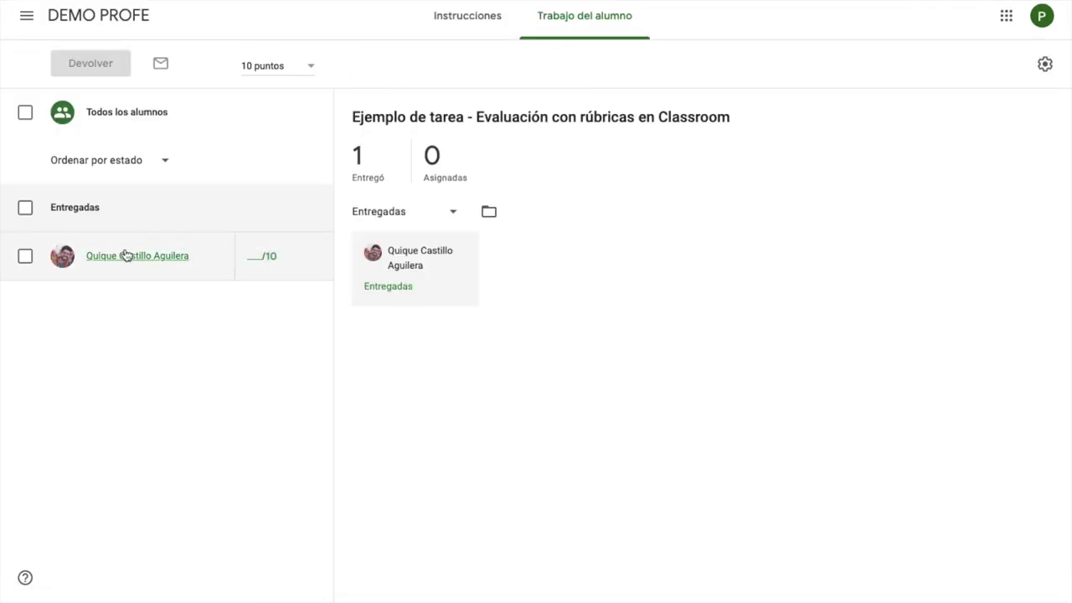
click(125, 256)
scroll(778, 439, down, 1)
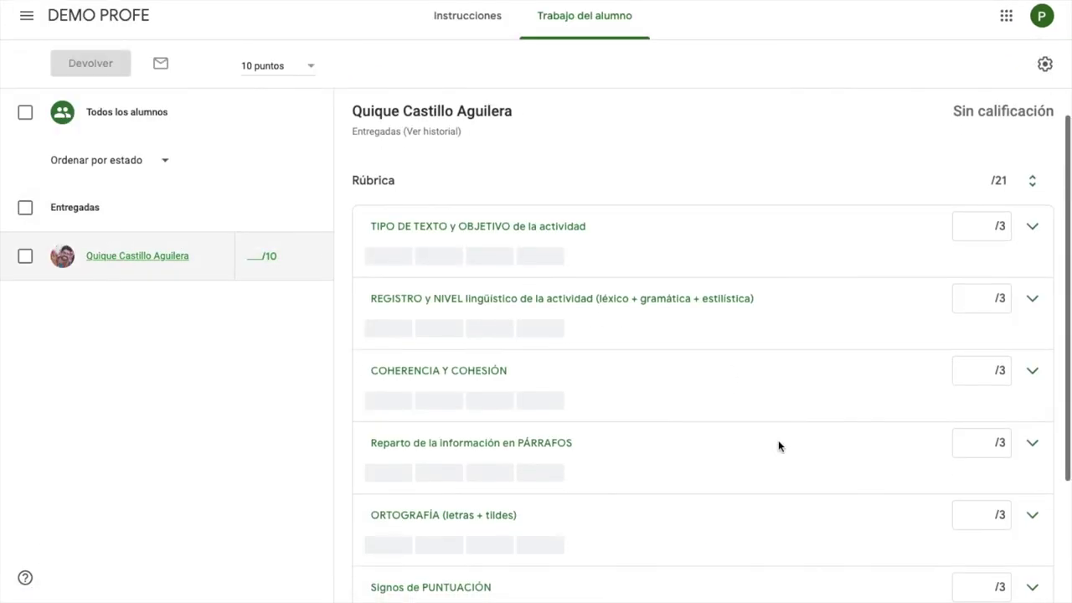
- Score the rubric with 2 points for REGISTRO y NIVEL and COHERENCIA Y COHESIÓN, and 3 points for each of the other five criteria
click(392, 256)
click(452, 326)
scroll(453, 327, down, 1)
click(439, 343)
scroll(440, 349, down, 2)
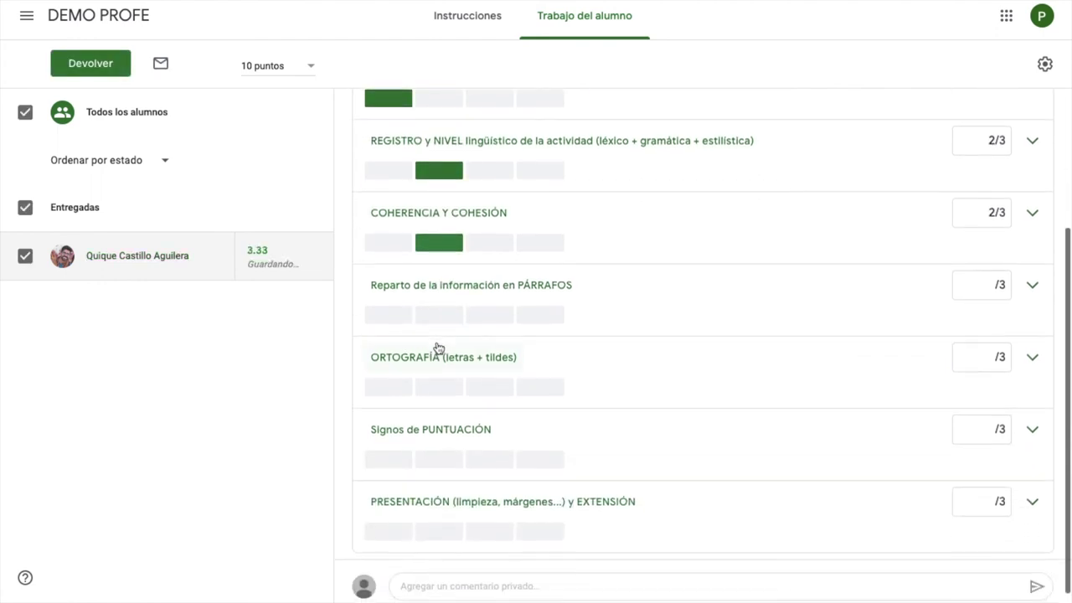
click(397, 313)
click(396, 386)
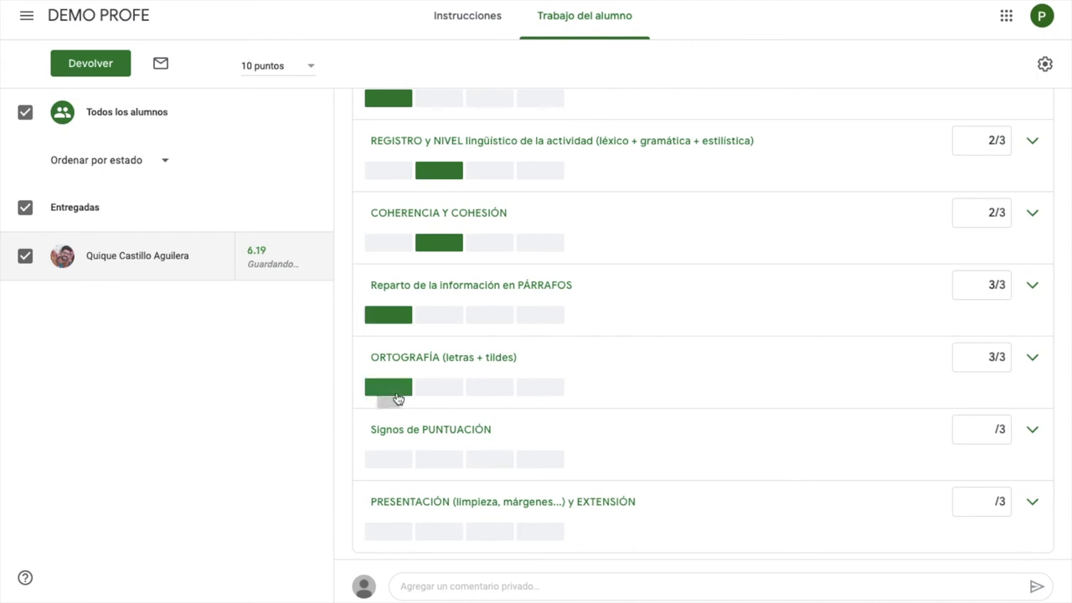
click(395, 459)
click(388, 531)
scroll(386, 530, up, 3)
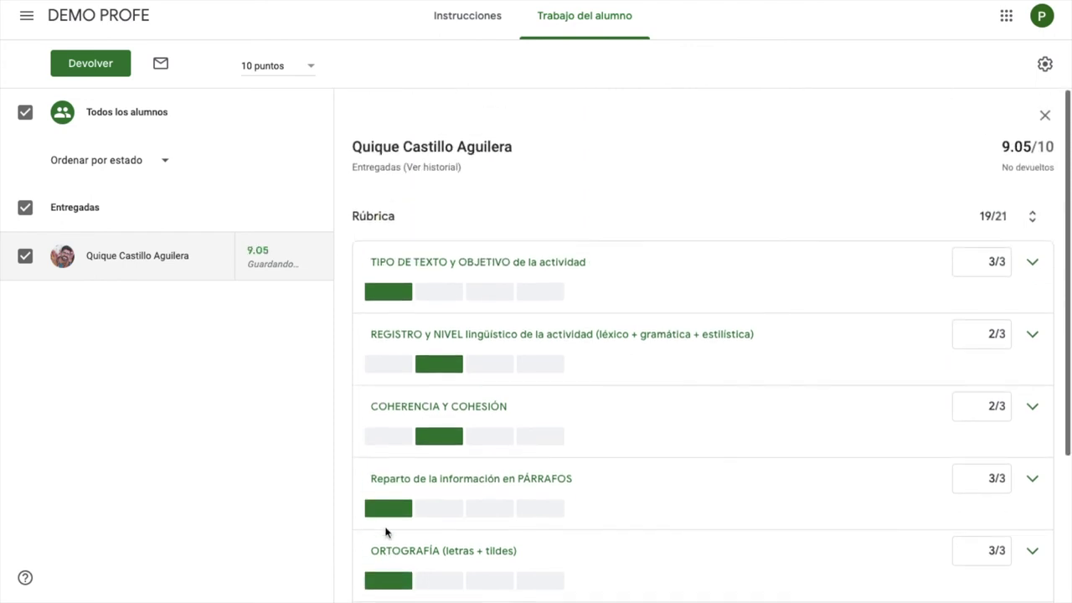
- Try the lowest level on REGISTRO y NIVEL and COHERENCIA Y COHESIÓN, and set both criteria to 3 points
click(398, 366)
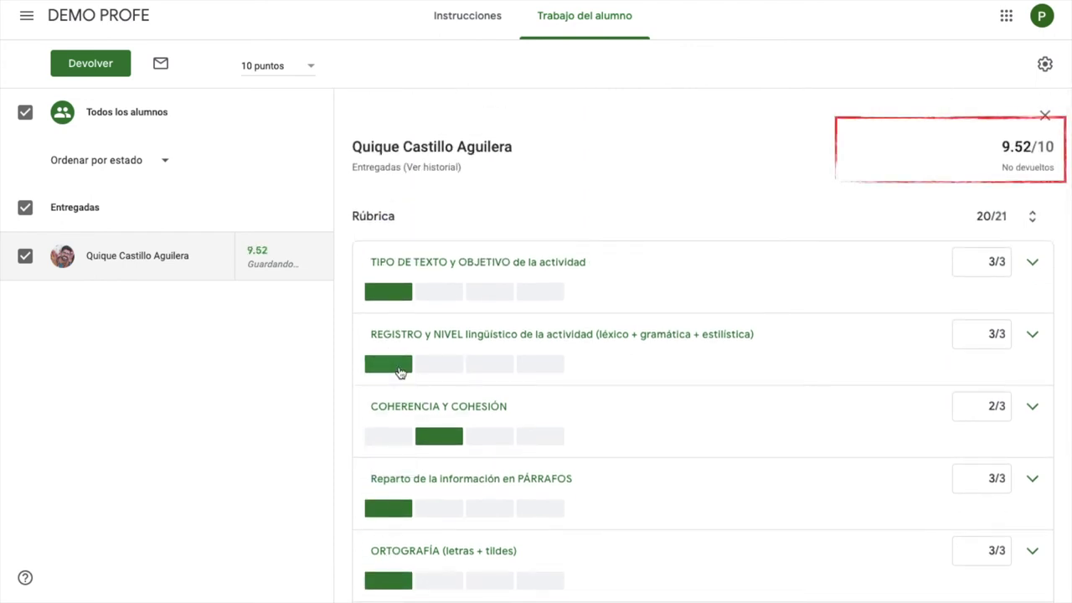
click(542, 365)
click(546, 437)
click(405, 436)
click(391, 366)
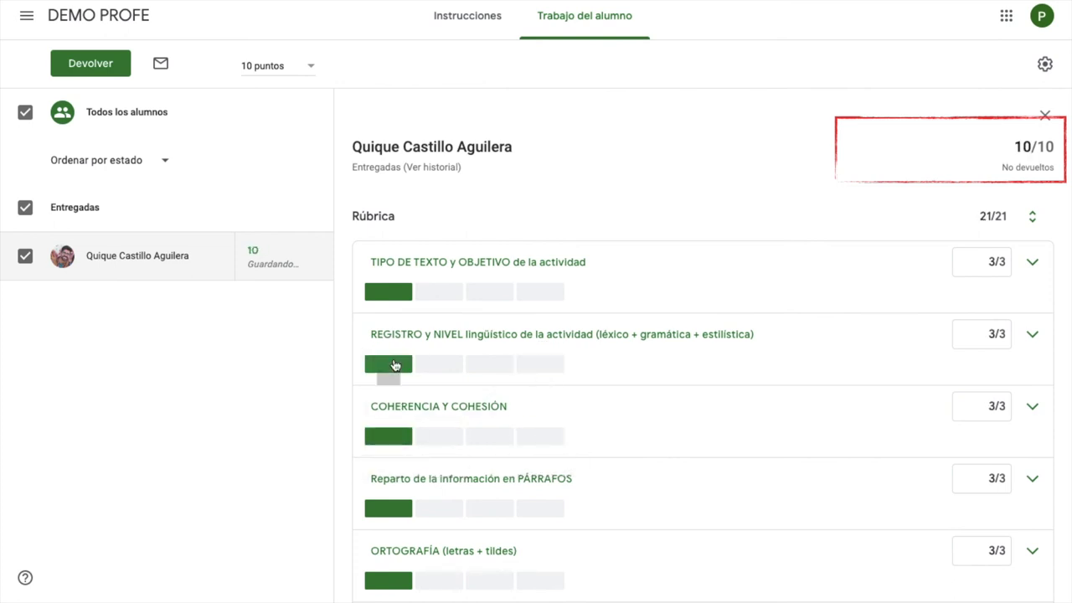